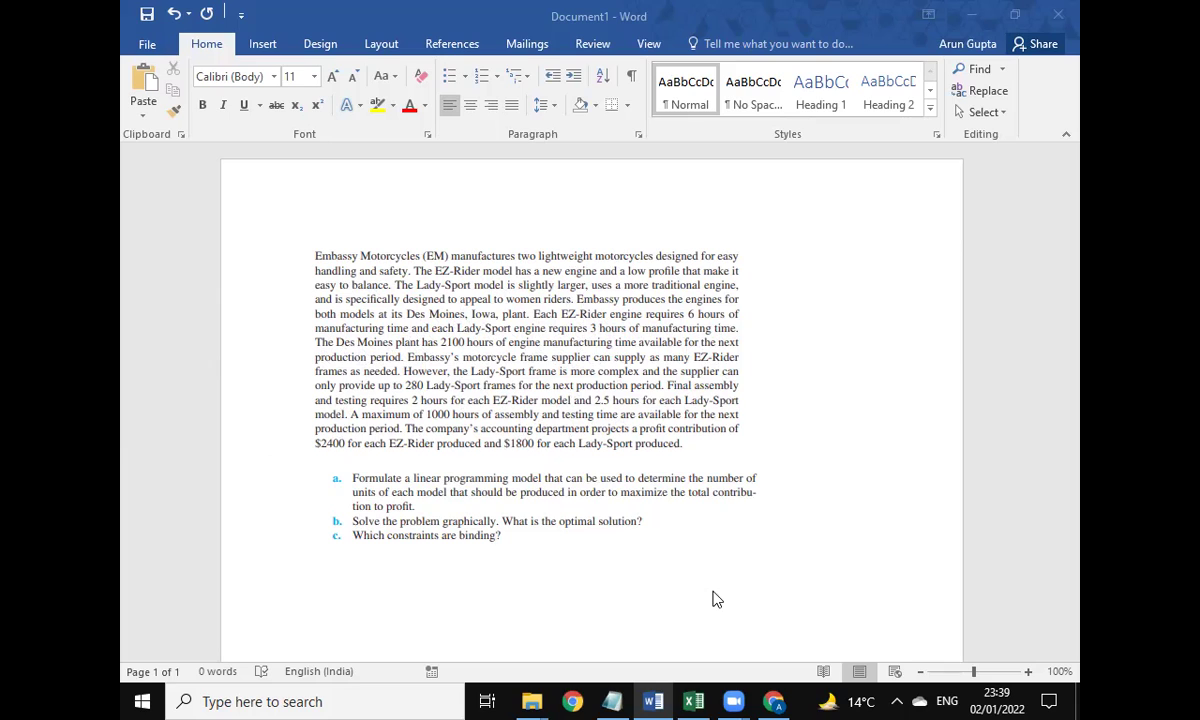
# Switch to the Excel workbook and review the E definition and the 2400X + 1800Y objective
pyautogui.click(692, 701)
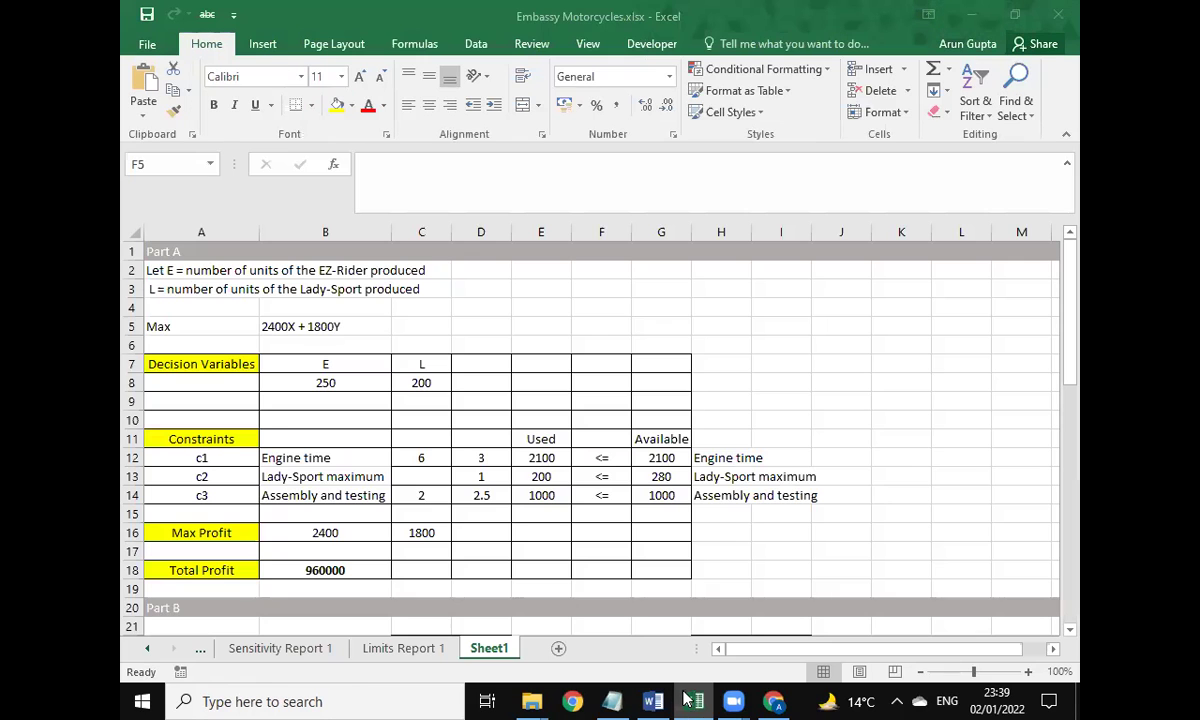
pyautogui.click(427, 459)
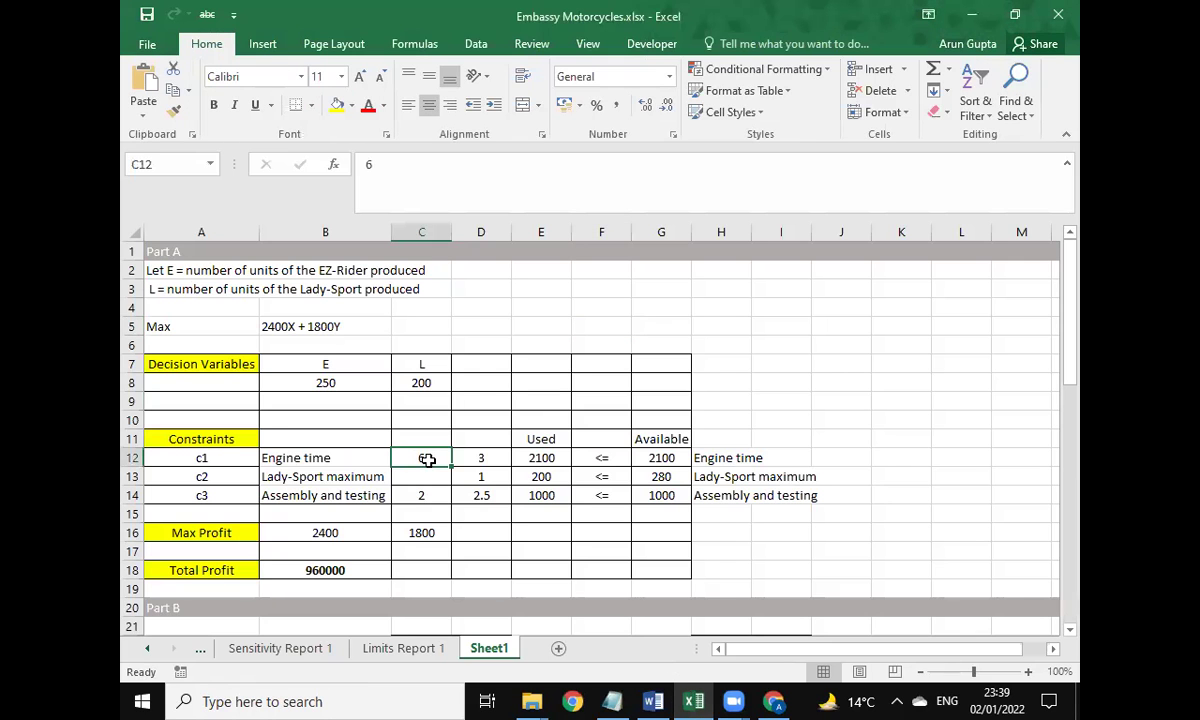
pyautogui.click(200, 270)
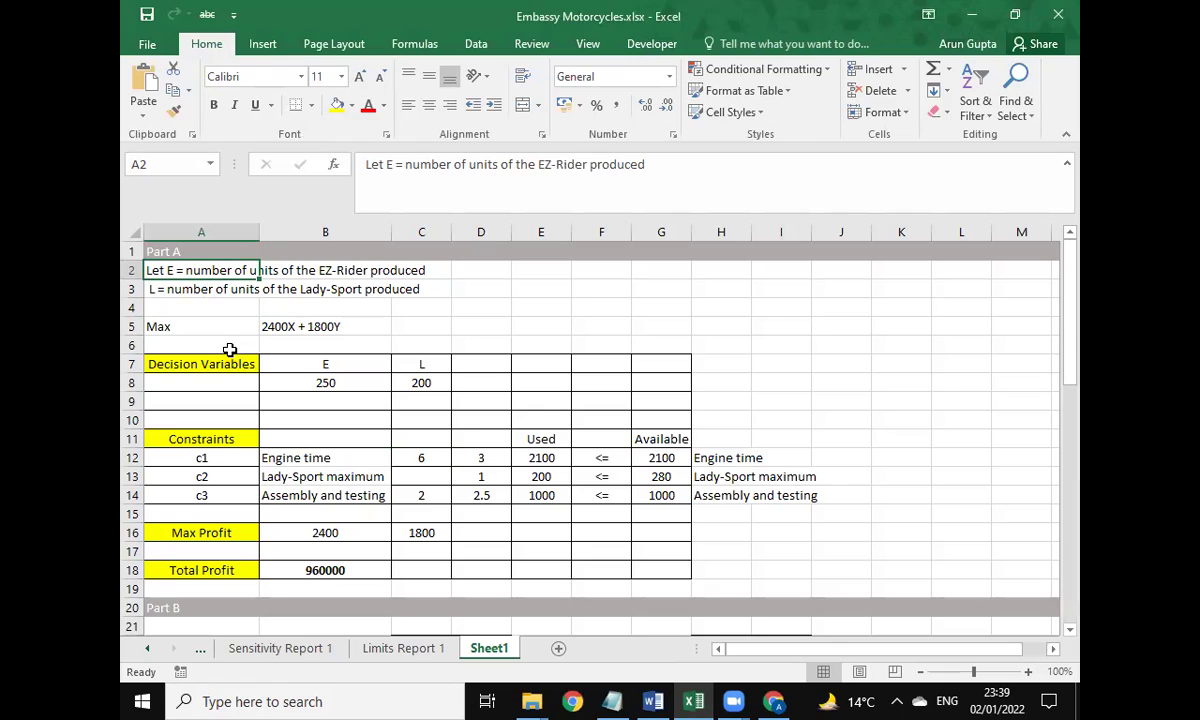
pyautogui.click(262, 326)
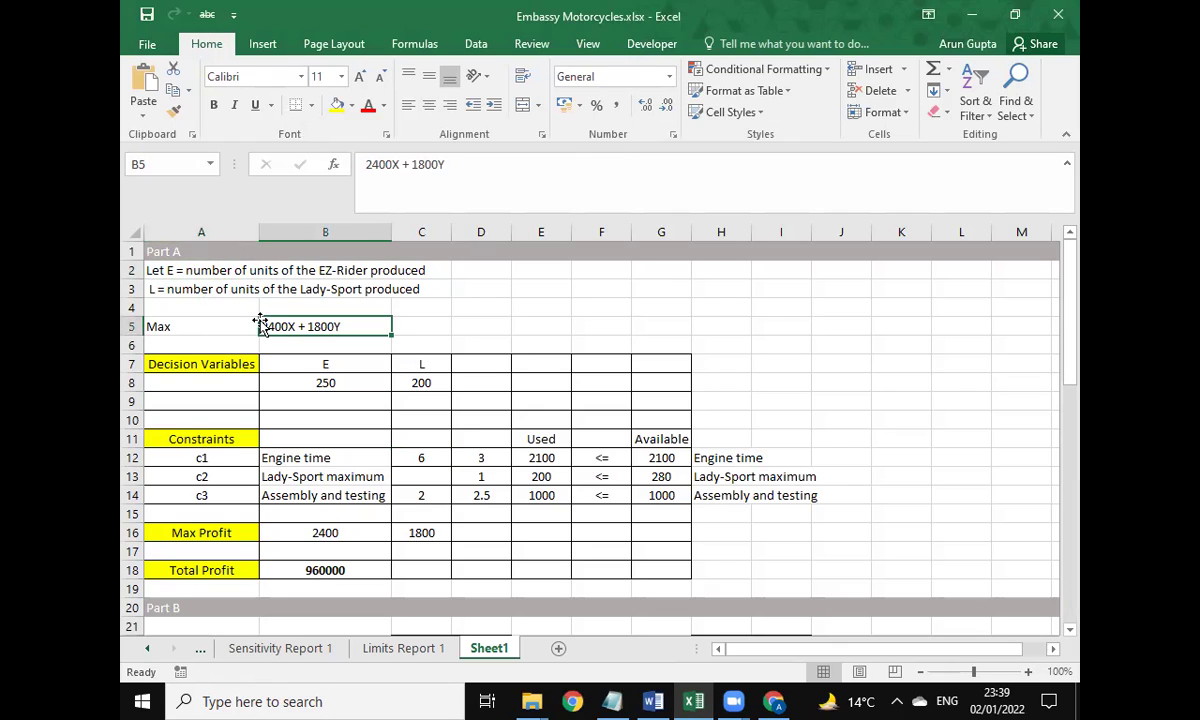
pyautogui.click(224, 308)
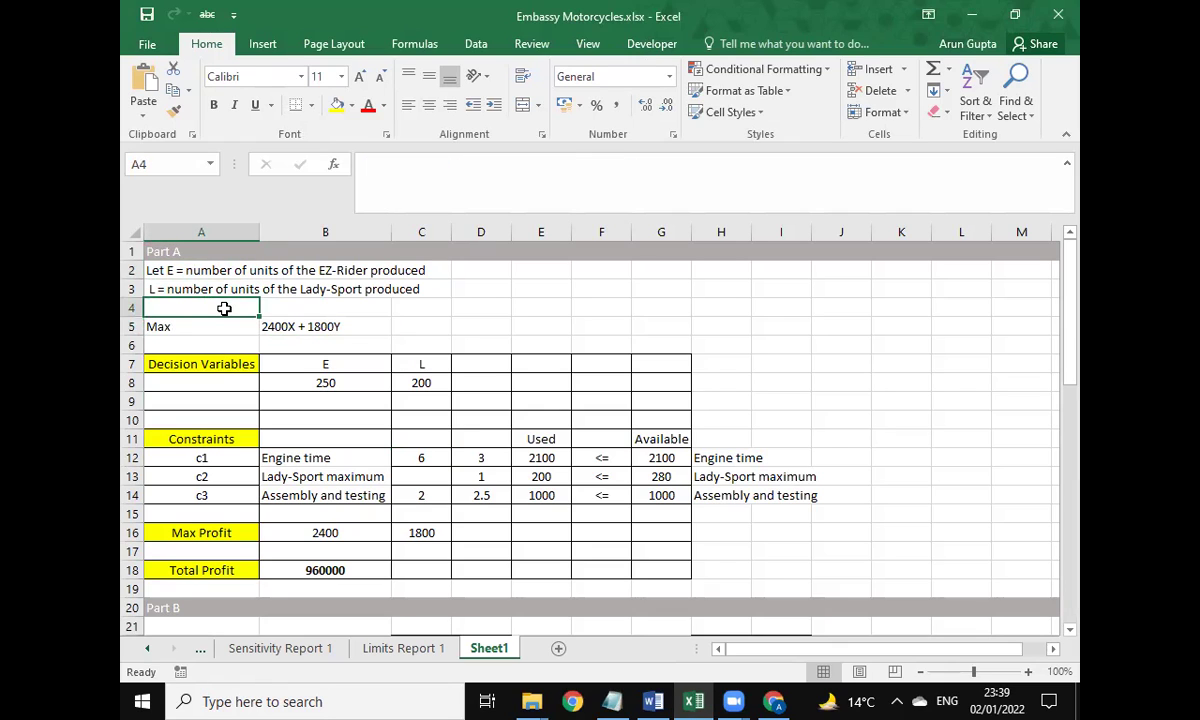
pyautogui.click(205, 320)
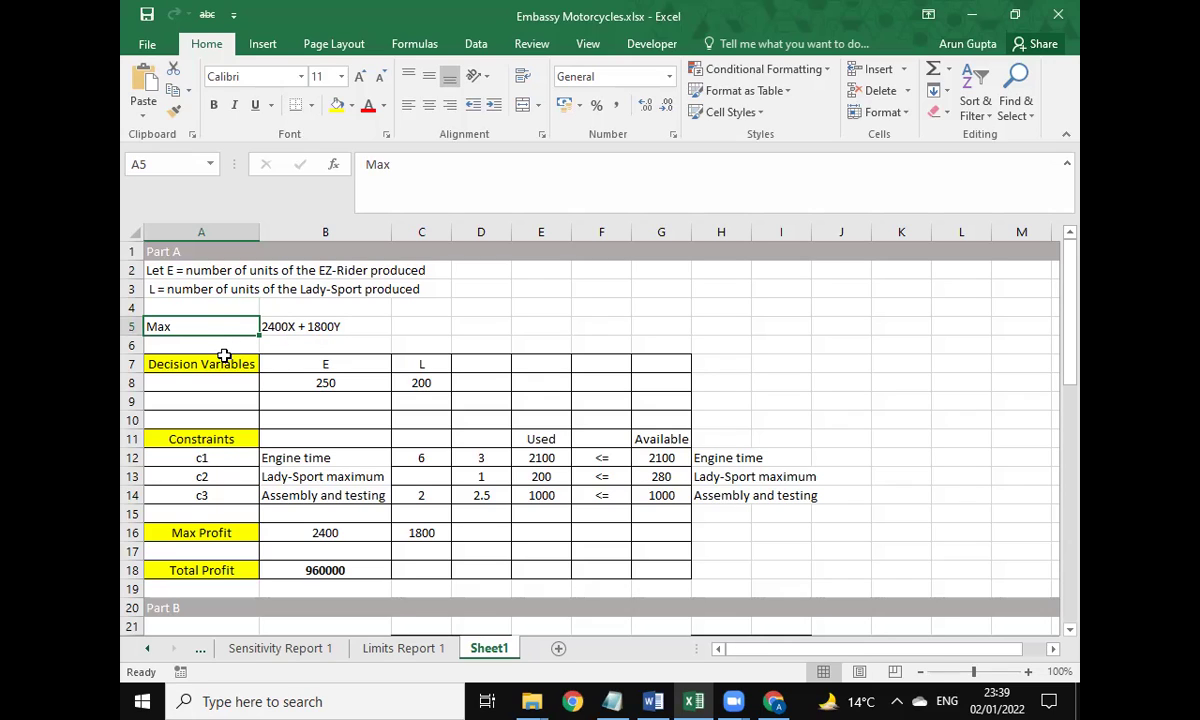
# Review the decision variables, the engine-time, Lady-Sport maximum and assembly constraints, and Total Profit
pyautogui.click(248, 360)
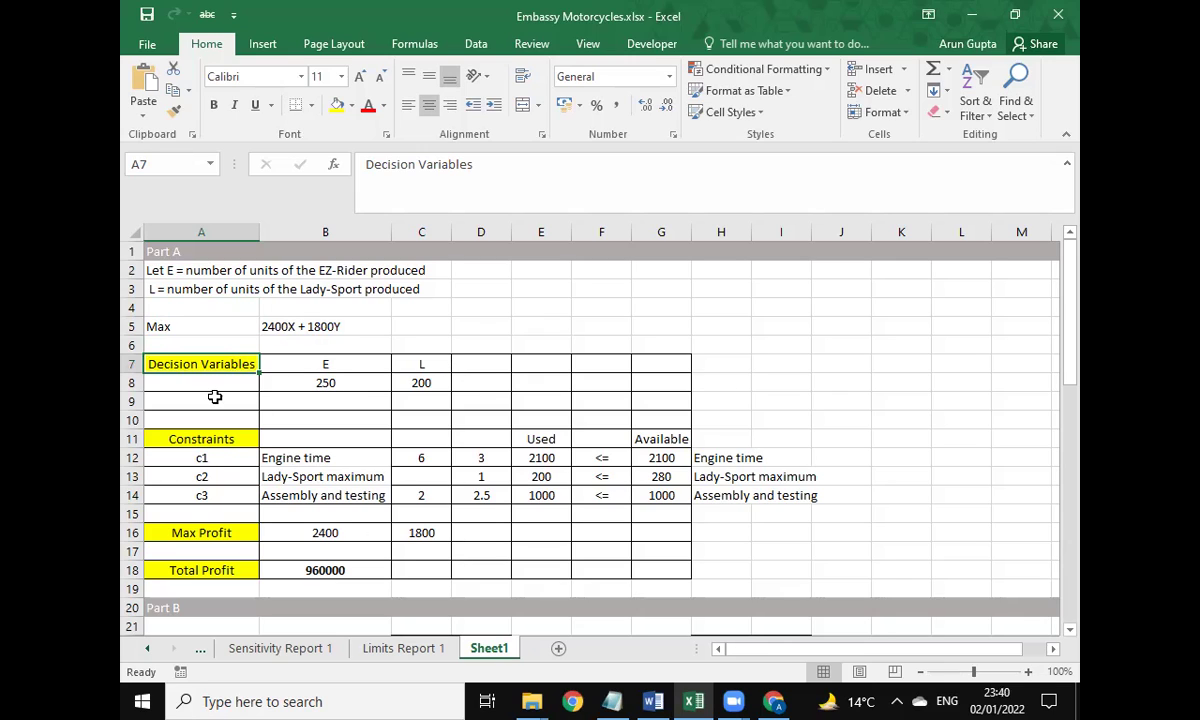
pyautogui.click(218, 438)
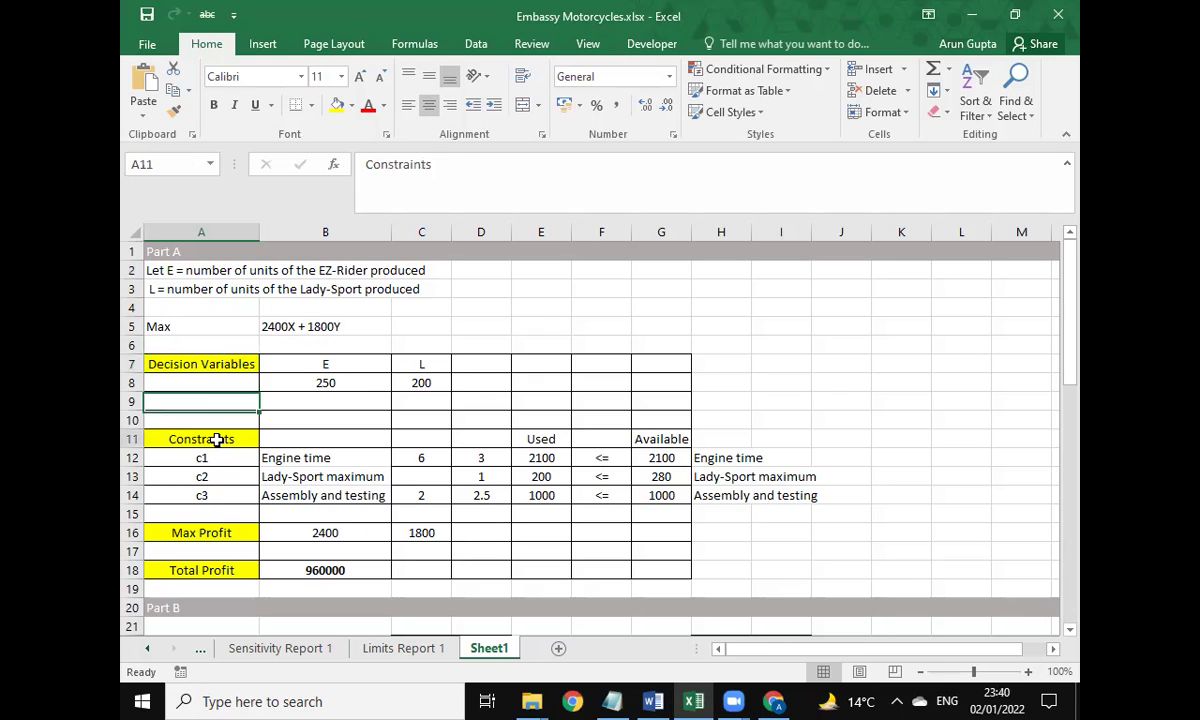
pyautogui.click(282, 473)
pyautogui.click(298, 458)
pyautogui.click(305, 475)
pyautogui.click(308, 496)
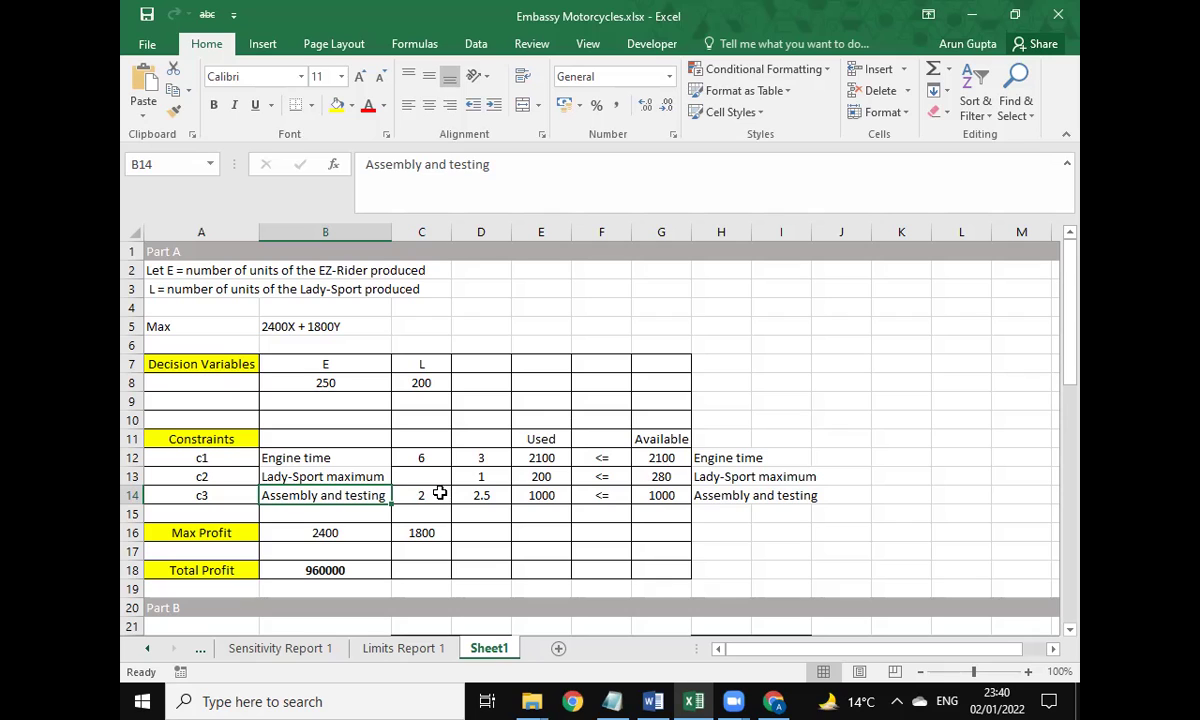
pyautogui.scroll(-1, 430, 485)
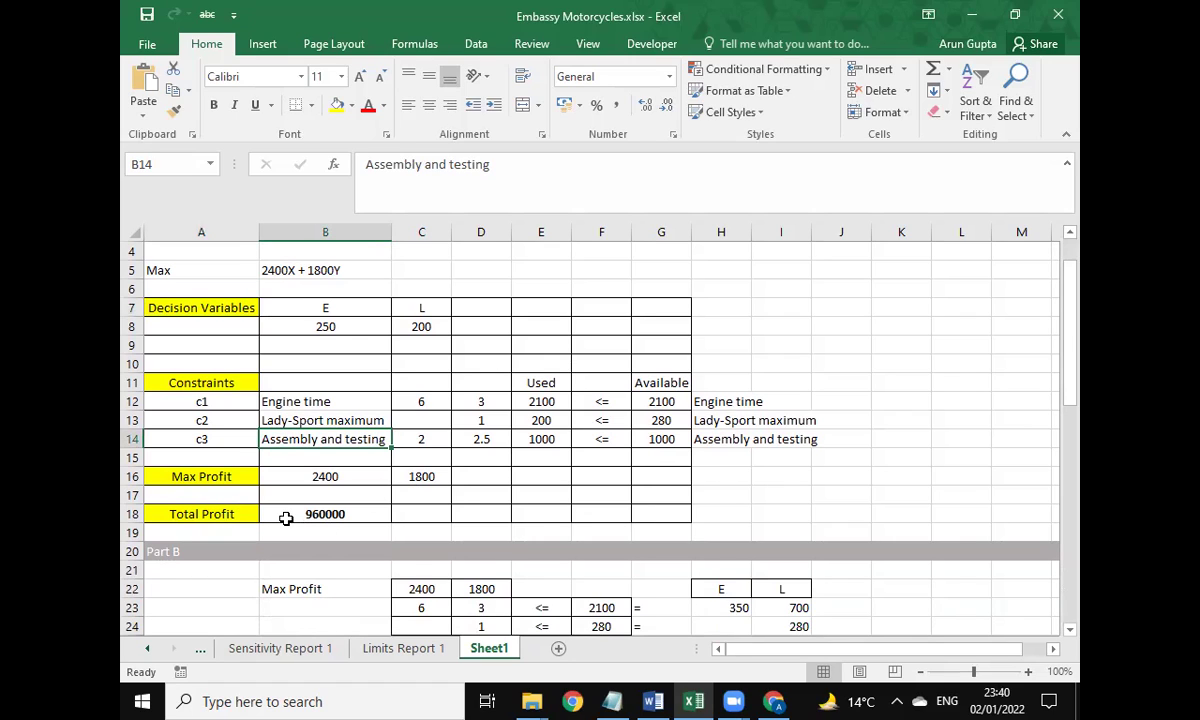
pyautogui.click(220, 513)
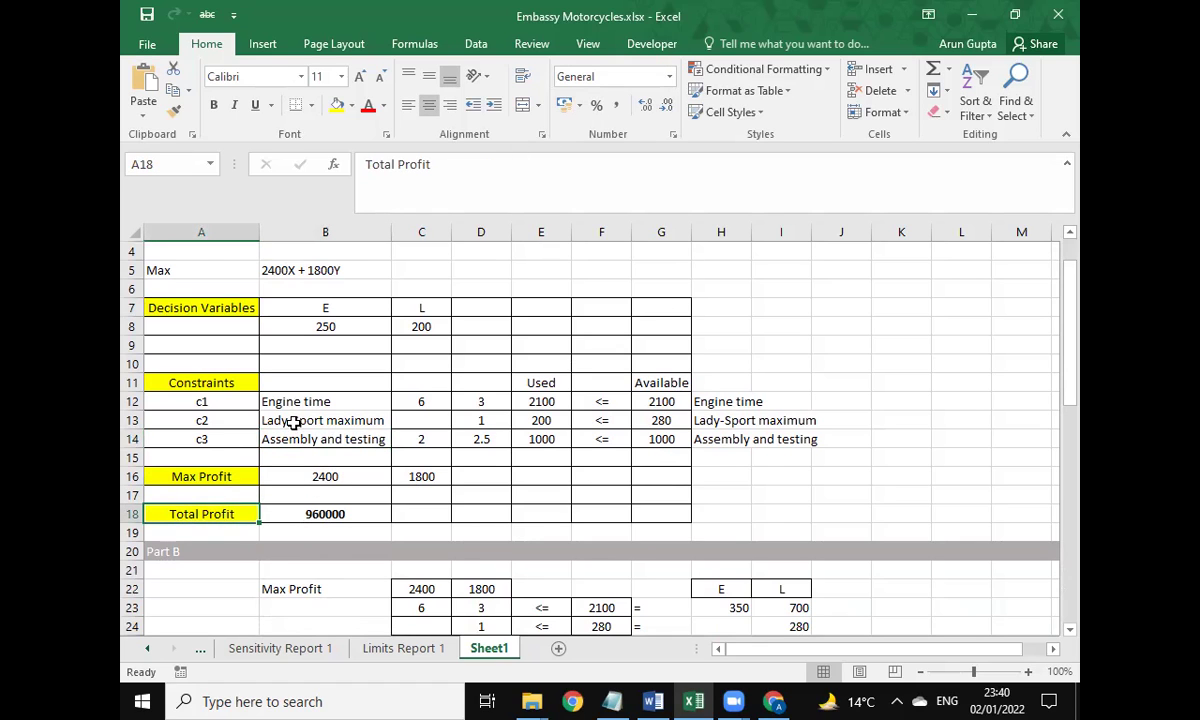
# Browse the Limits, Sensitivity and Answer Report 1 sheets, then return to the top of Sheet1
pyautogui.click(420, 648)
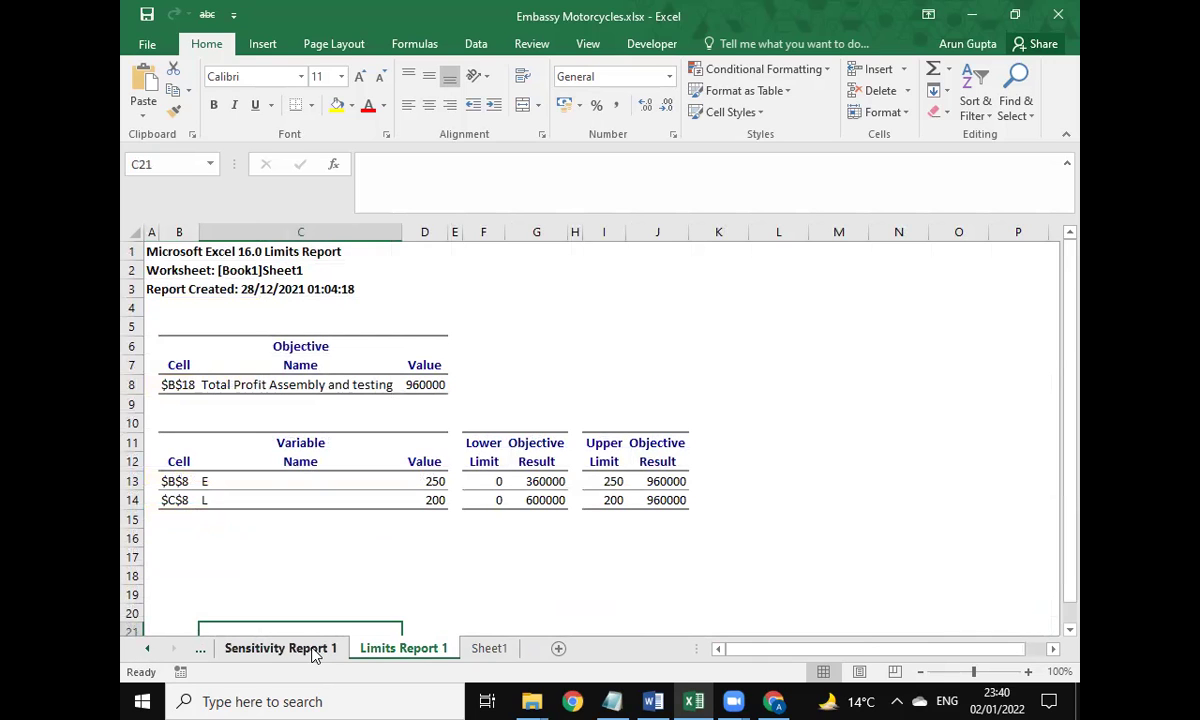
pyautogui.click(147, 649)
pyautogui.click(405, 650)
pyautogui.click(275, 648)
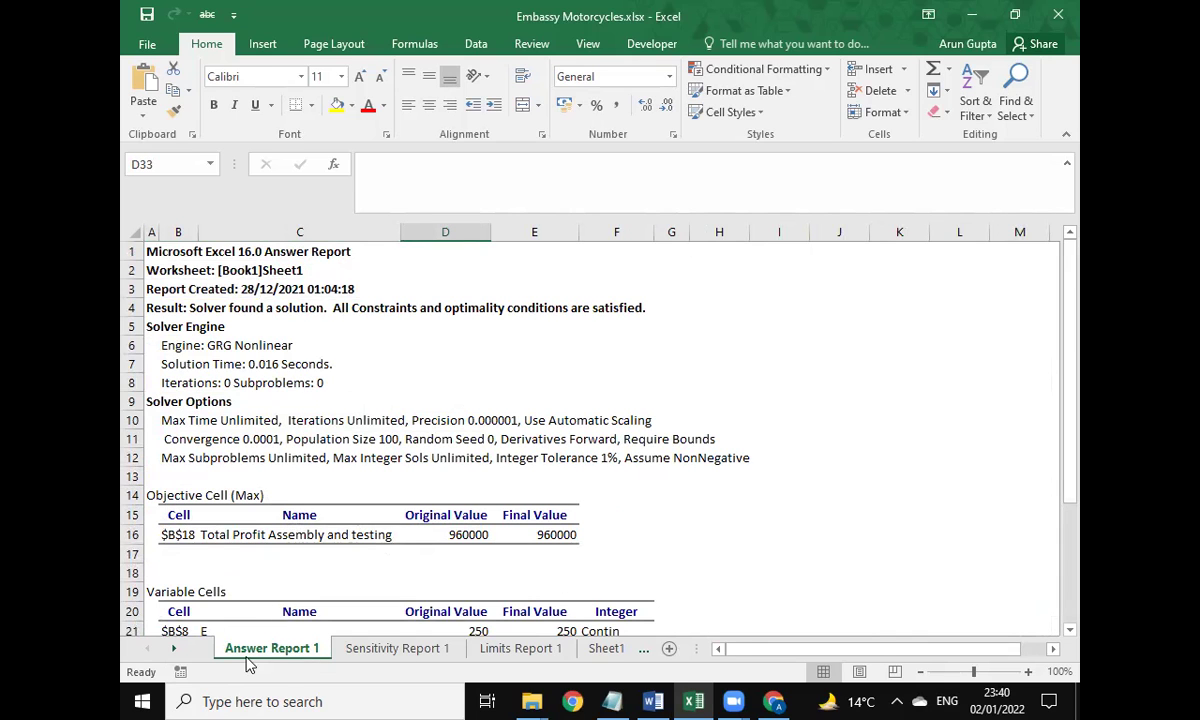
pyautogui.click(606, 649)
pyautogui.scroll(1, 265, 404)
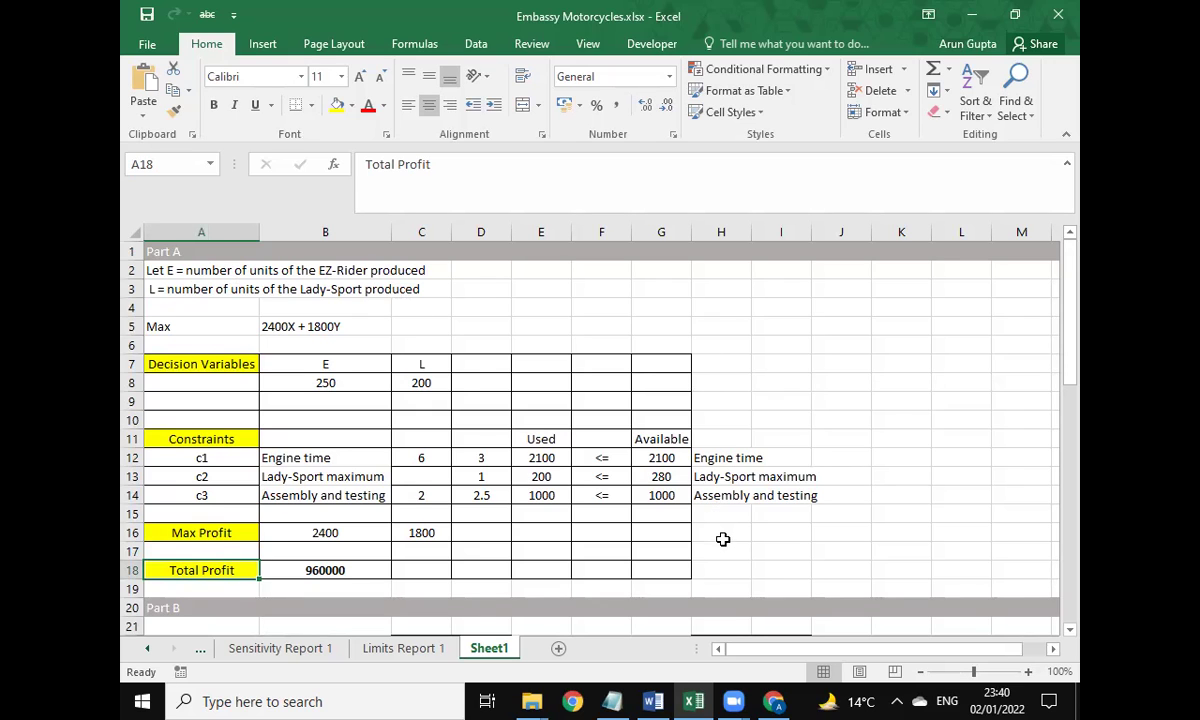
pyautogui.scroll(-3, 722, 539)
pyautogui.scroll(3, 437, 399)
pyautogui.scroll(-3, 443, 411)
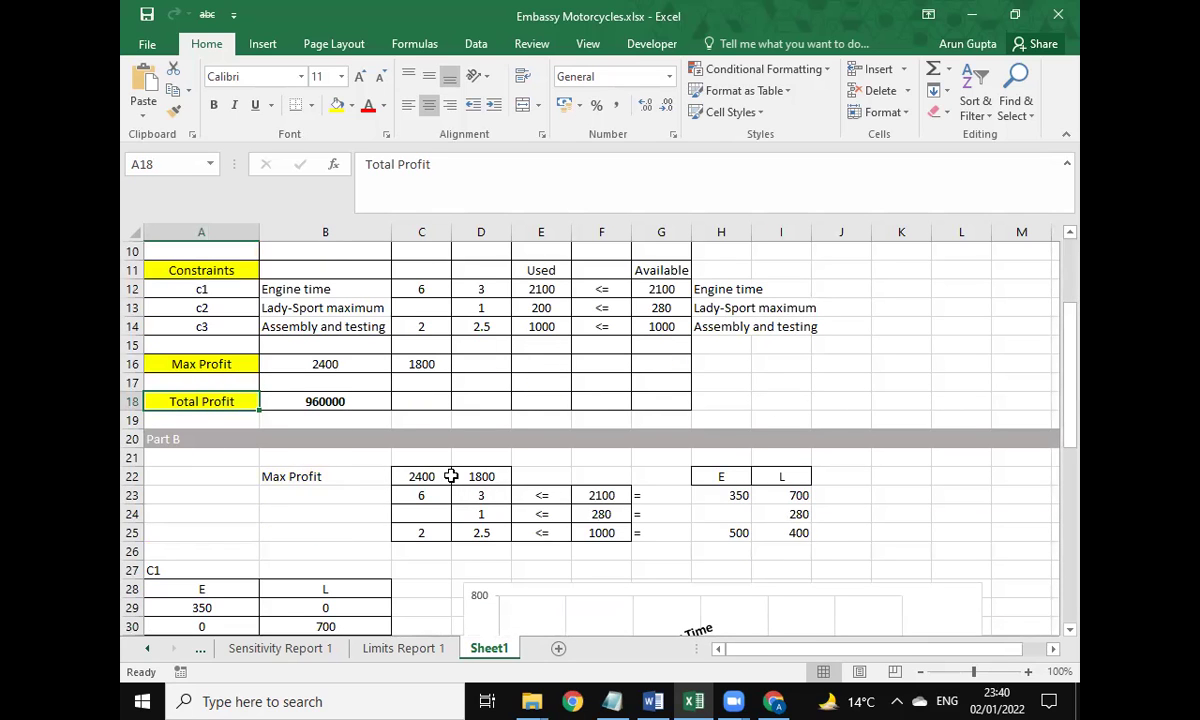
pyautogui.scroll(-6, 573, 514)
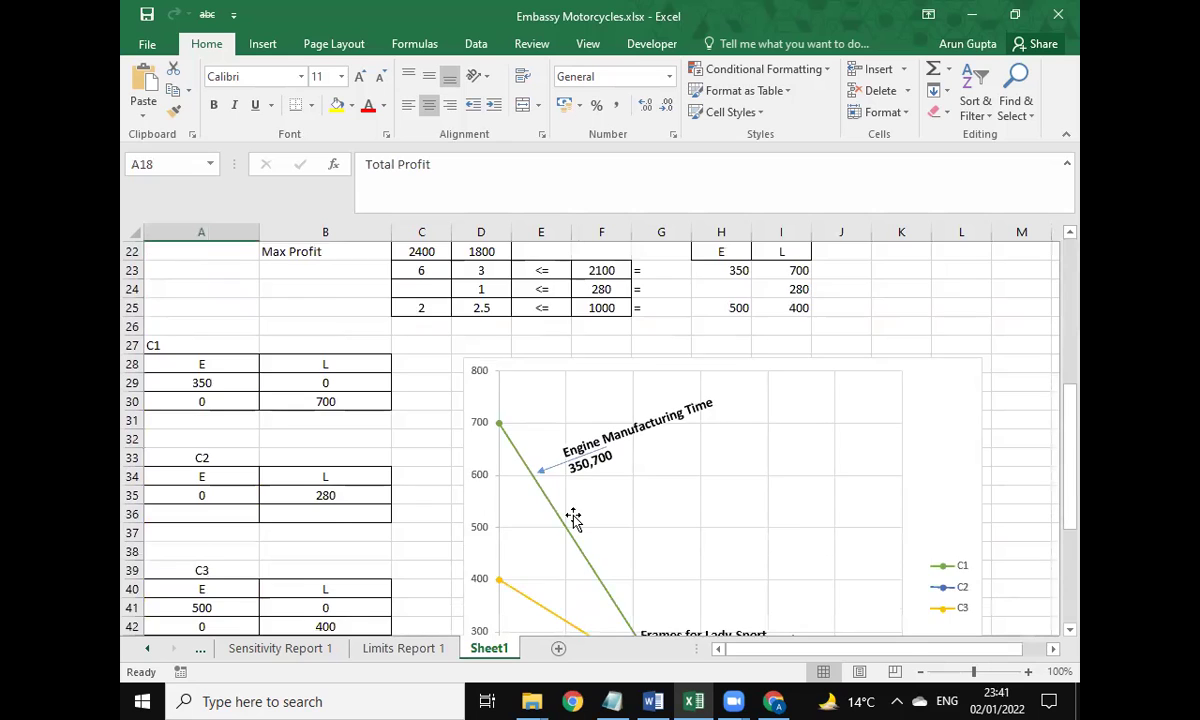
pyautogui.scroll(-2, 573, 519)
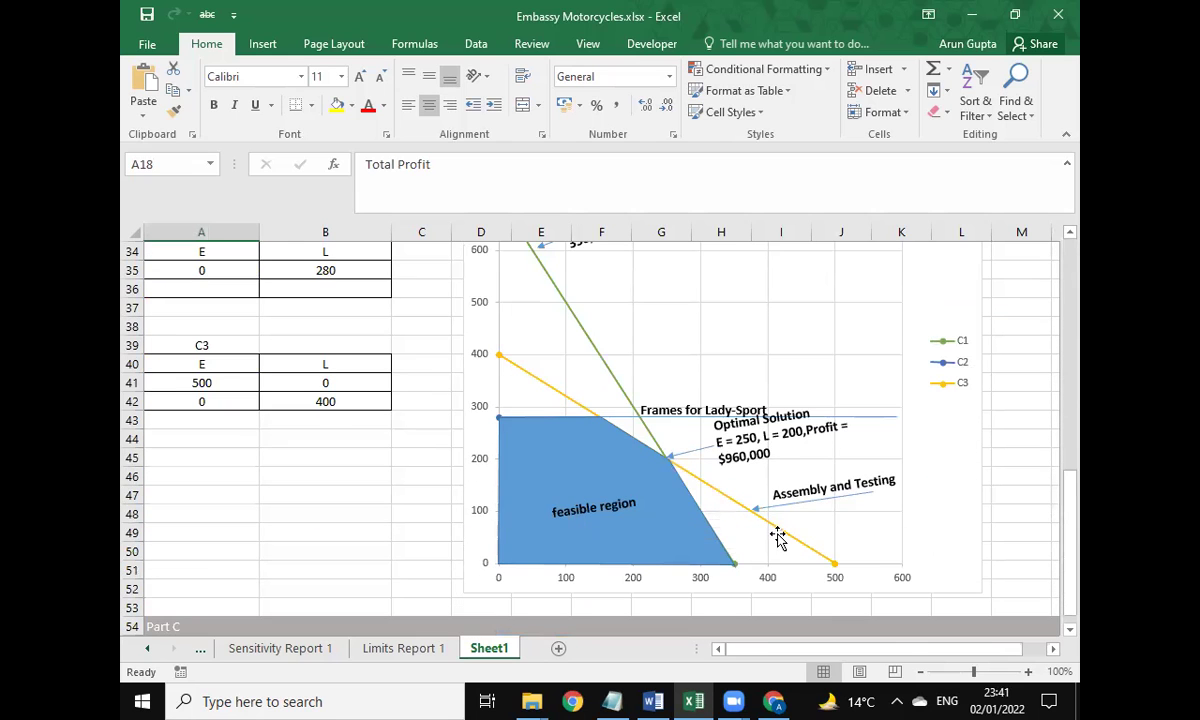
pyautogui.scroll(3, 769, 535)
pyautogui.scroll(4, 664, 494)
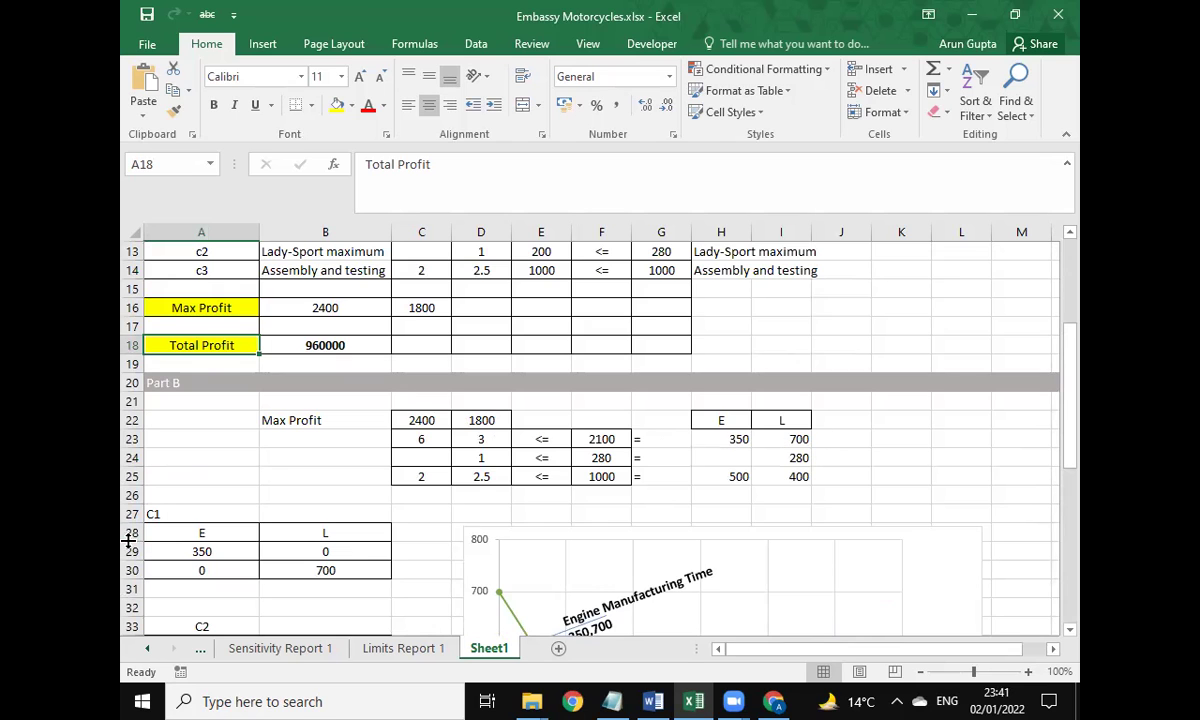
pyautogui.scroll(-3, 192, 530)
pyautogui.scroll(-1, 205, 532)
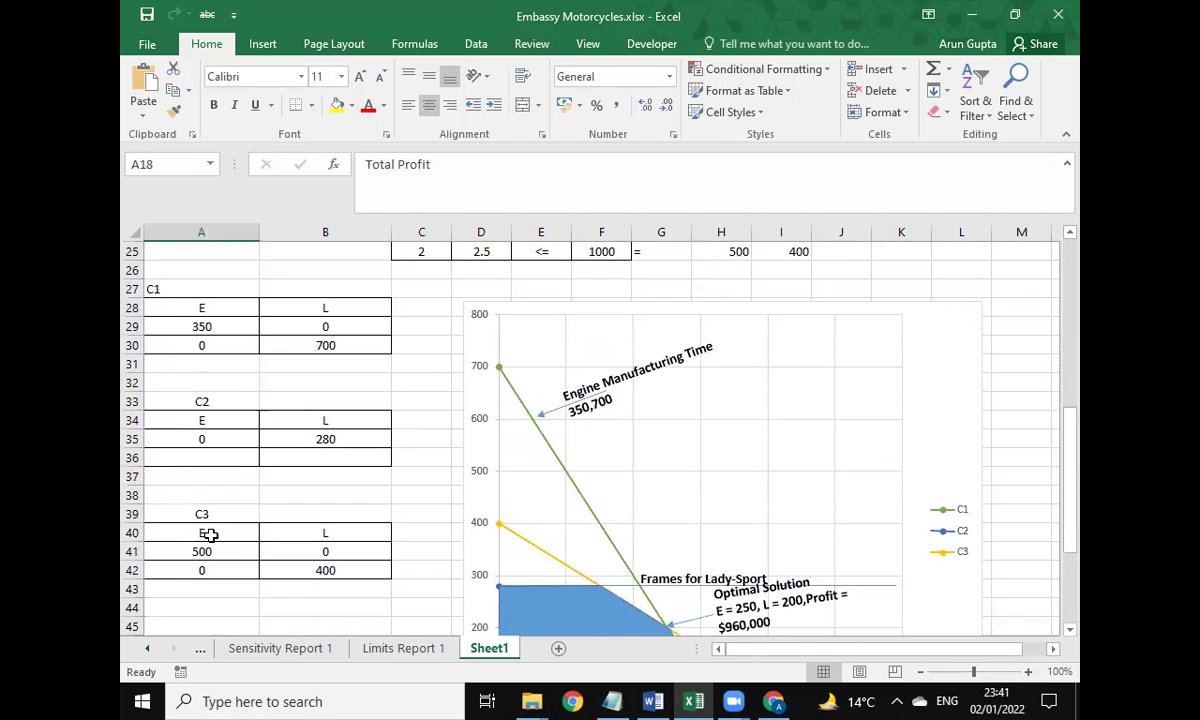
pyautogui.scroll(1, 225, 538)
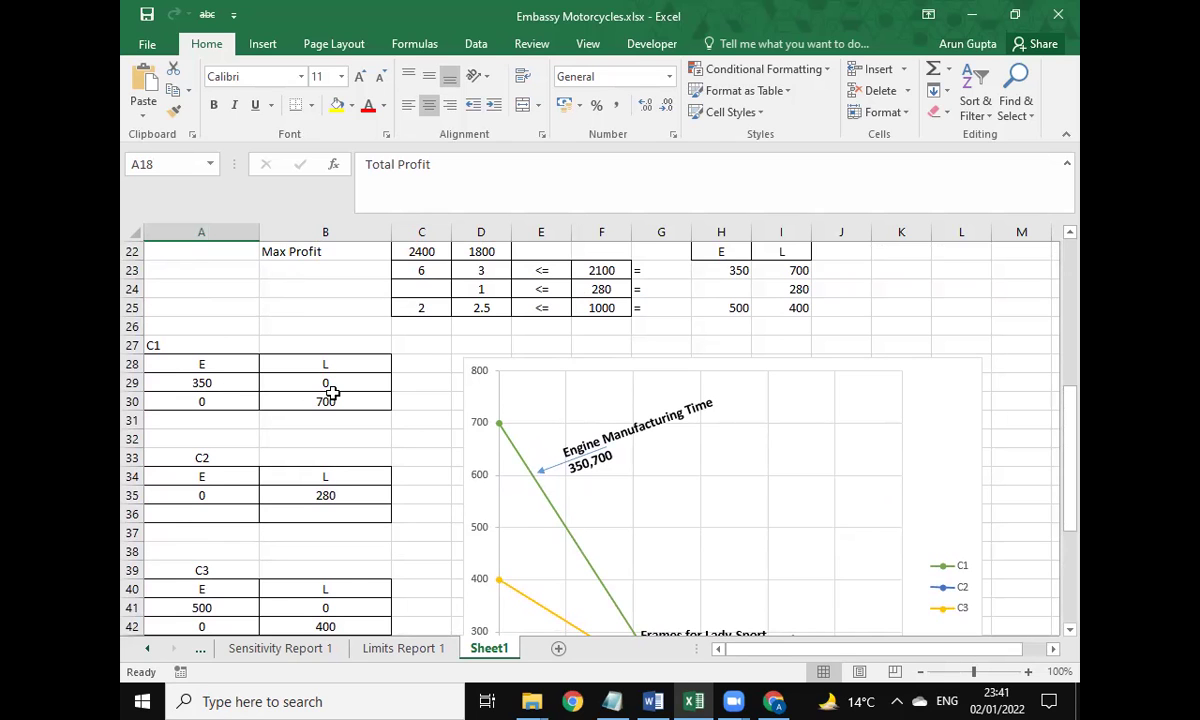
pyautogui.scroll(-2, 330, 393)
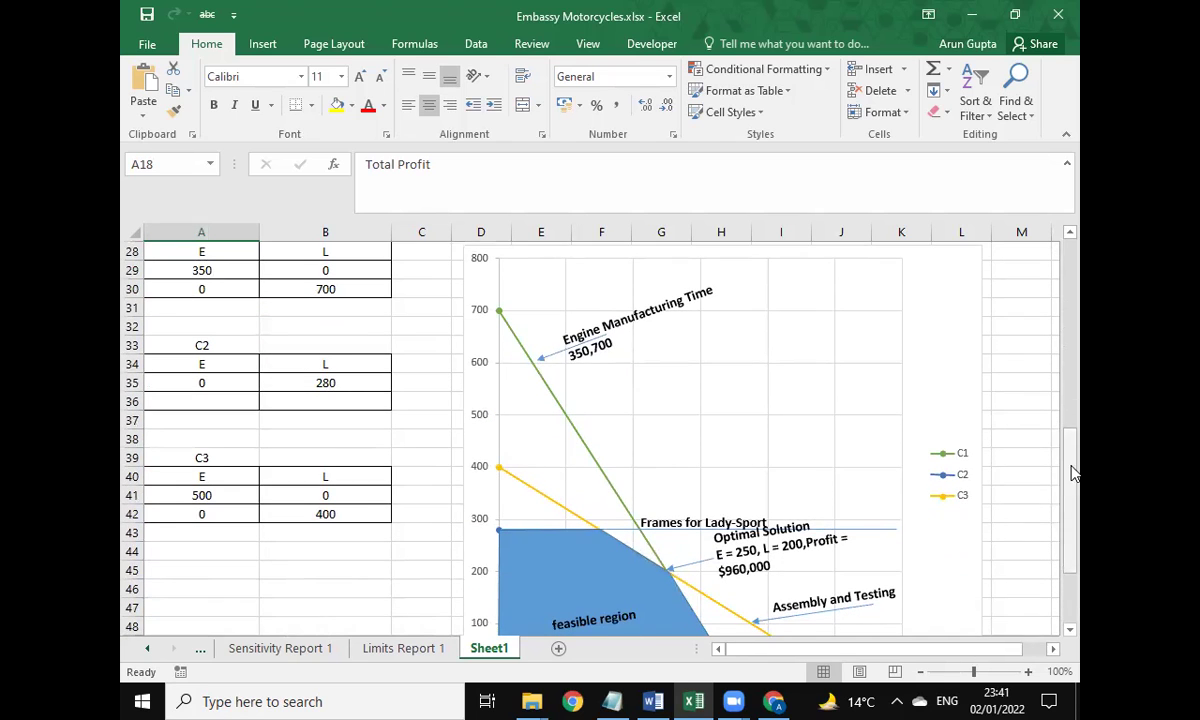
pyautogui.moveTo(1073, 472)
pyautogui.mouseDown()
pyautogui.moveTo(1073, 494)
pyautogui.moveTo(1073, 476)
pyautogui.mouseUp()
pyautogui.scroll(-1, 695, 487)
pyautogui.click(560, 510)
pyautogui.click(372, 531)
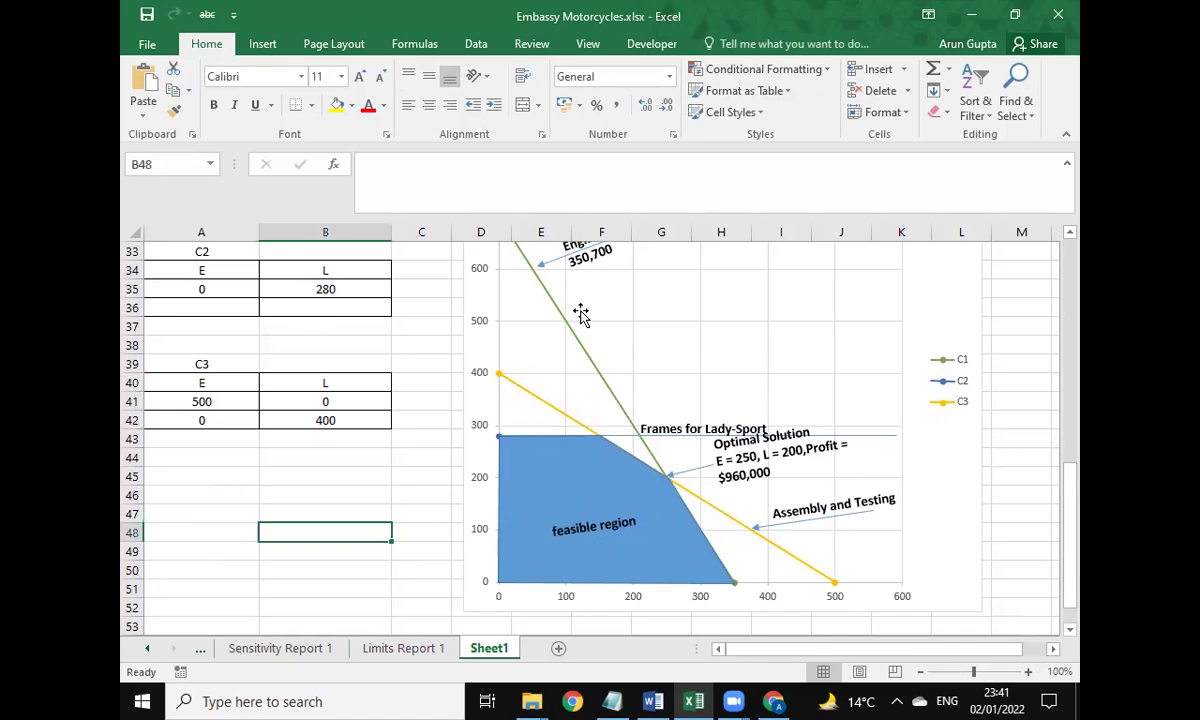
pyautogui.scroll(1, 581, 312)
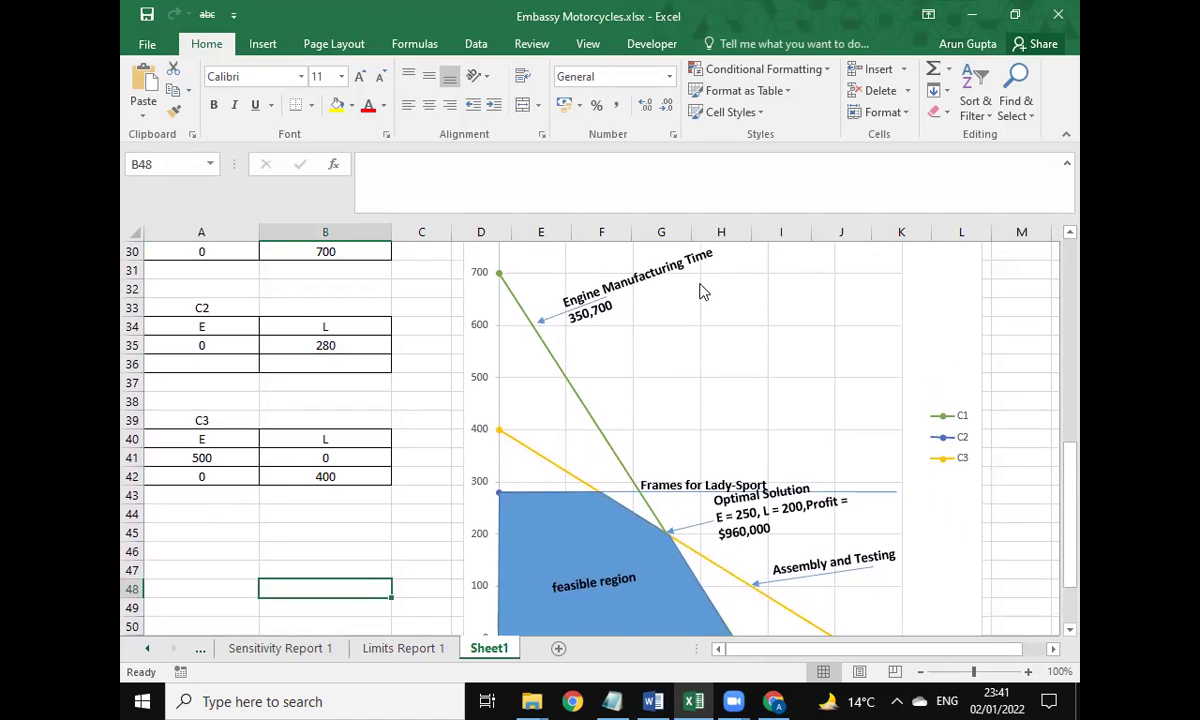
pyautogui.scroll(1, 690, 300)
pyautogui.scroll(6, 520, 430)
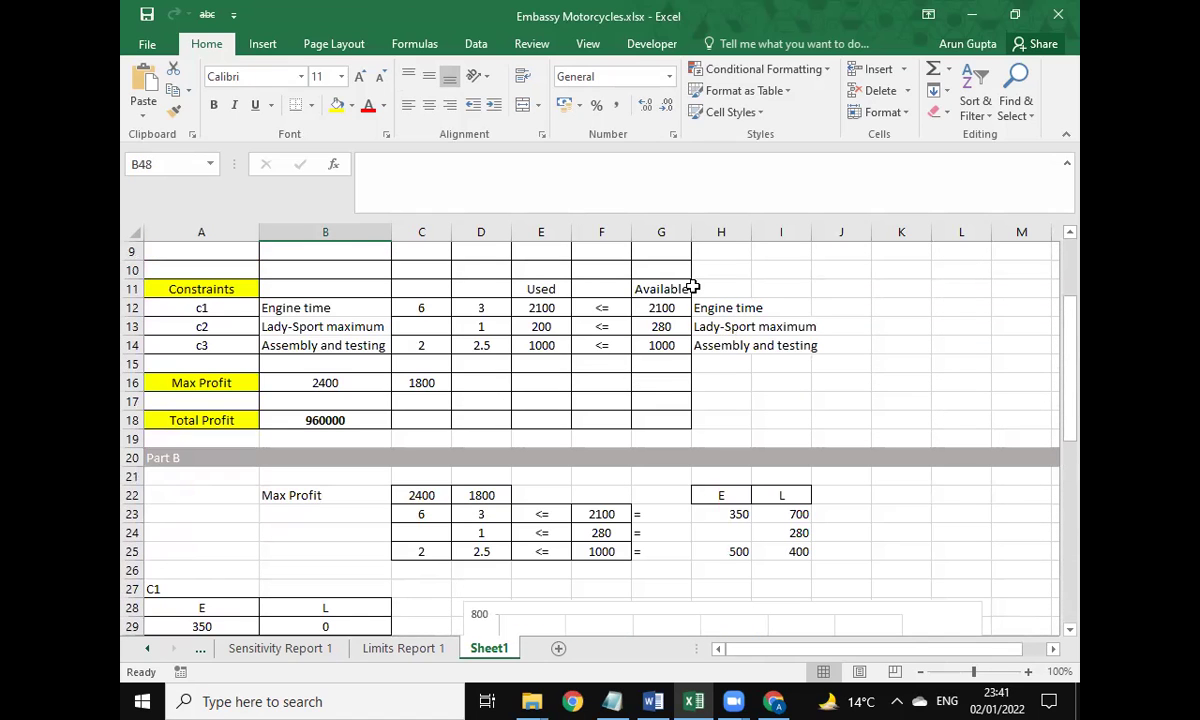
pyautogui.scroll(-4, 702, 326)
pyautogui.scroll(-3, 692, 481)
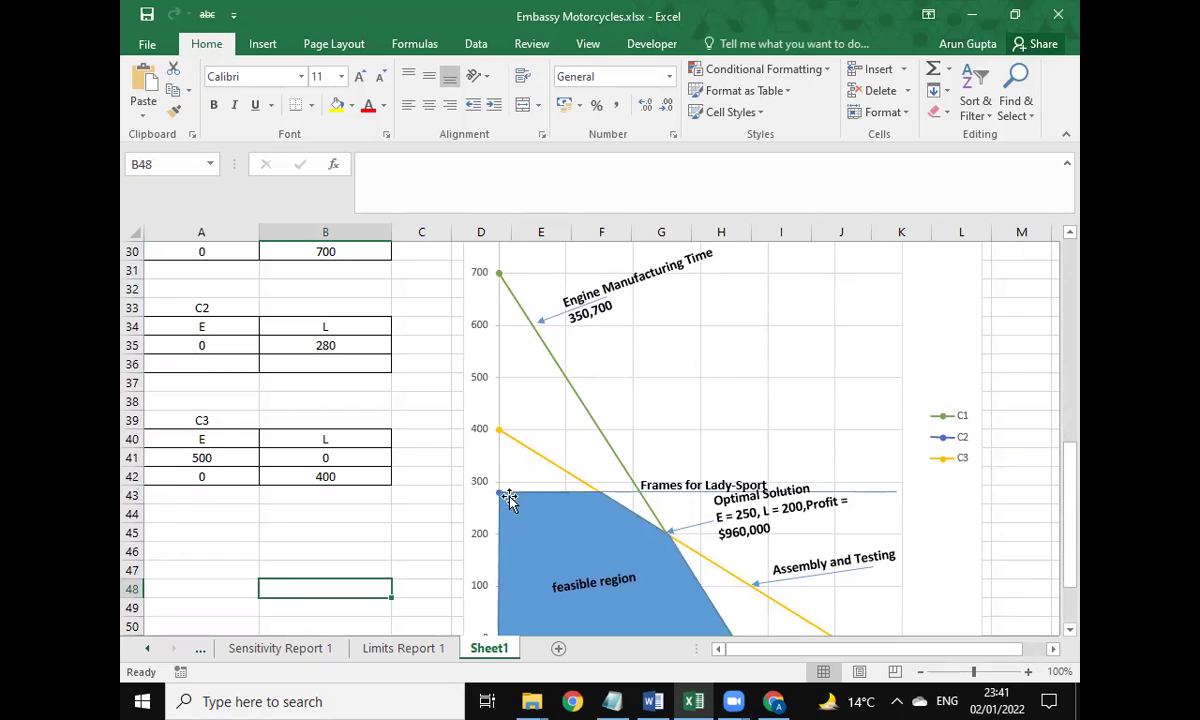
pyautogui.scroll(-1, 564, 528)
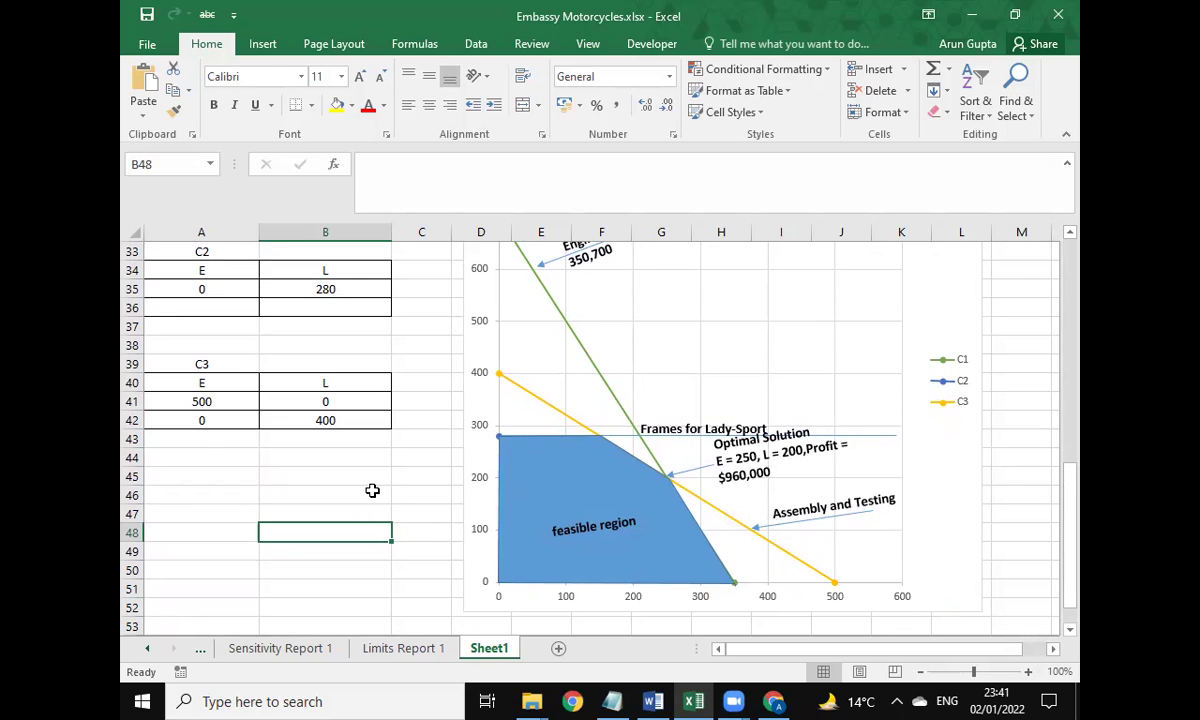
pyautogui.scroll(1, 372, 490)
pyautogui.scroll(-5, 372, 490)
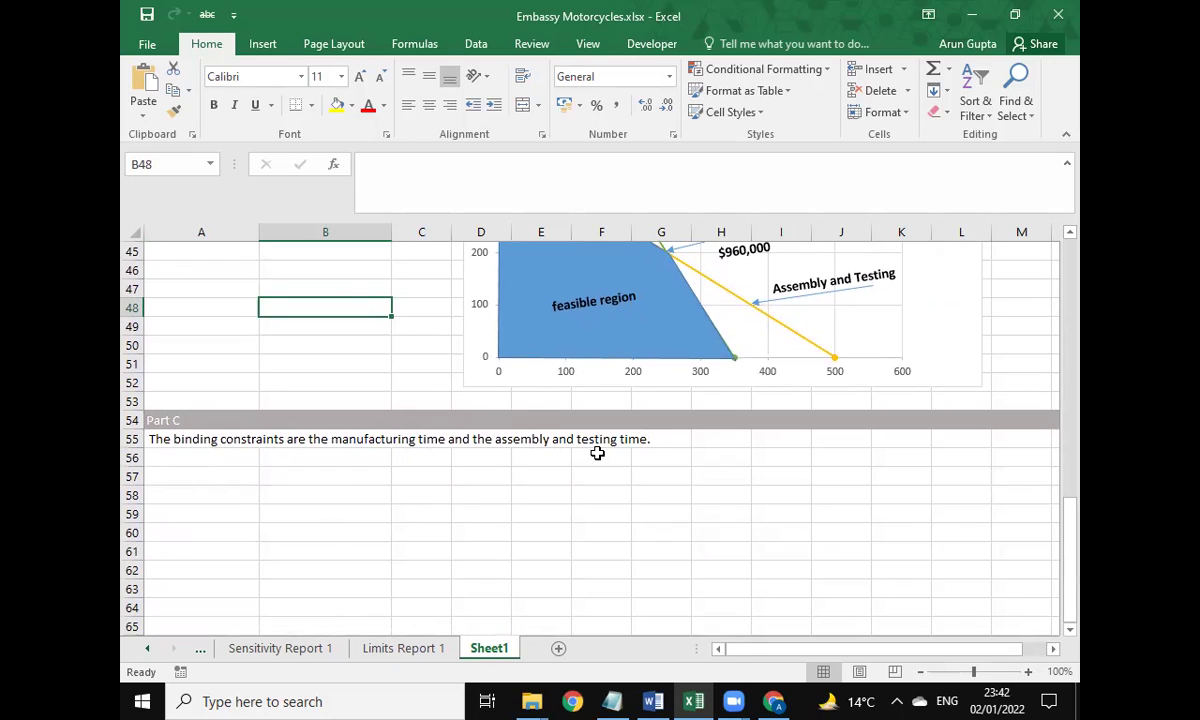
pyautogui.click(299, 470)
pyautogui.scroll(-3, 299, 470)
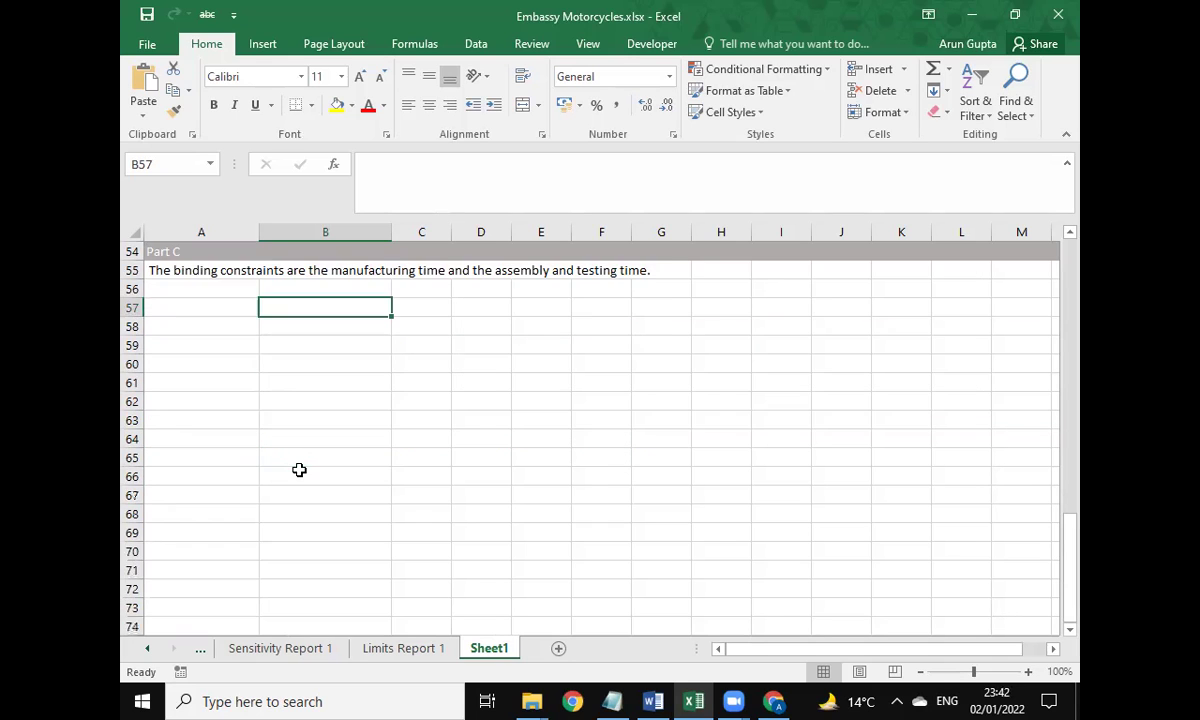
pyautogui.scroll(13, 299, 470)
pyautogui.scroll(5, 299, 470)
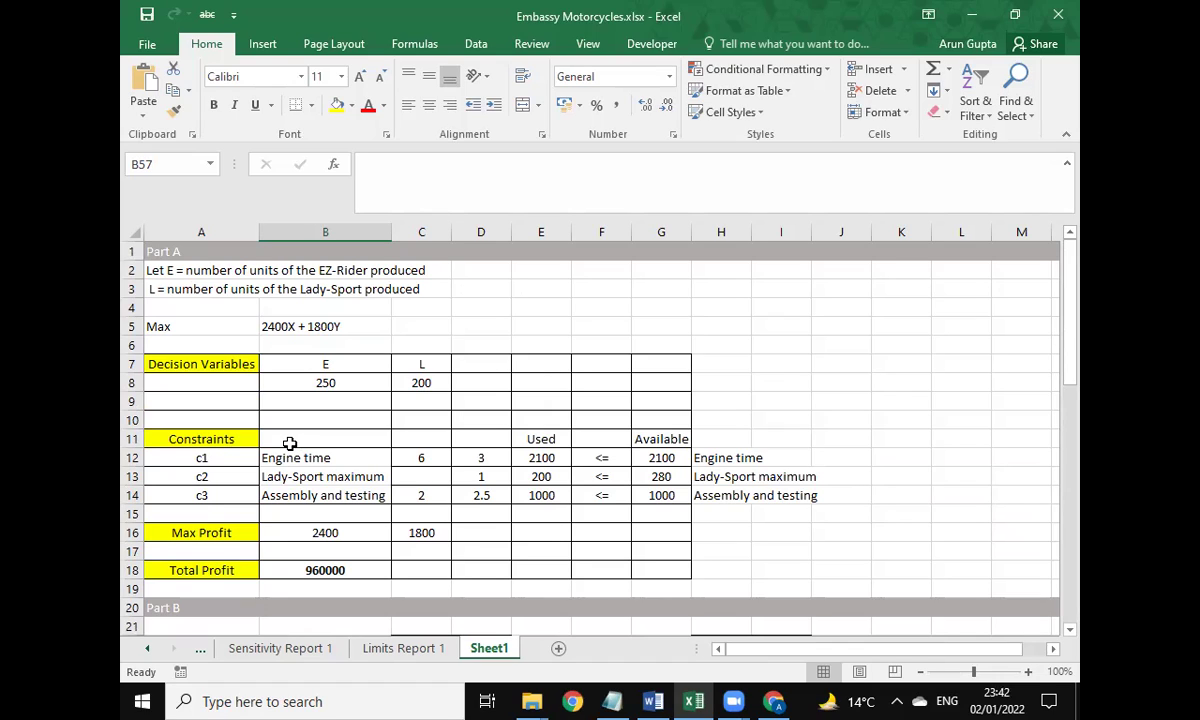
pyautogui.click(398, 329)
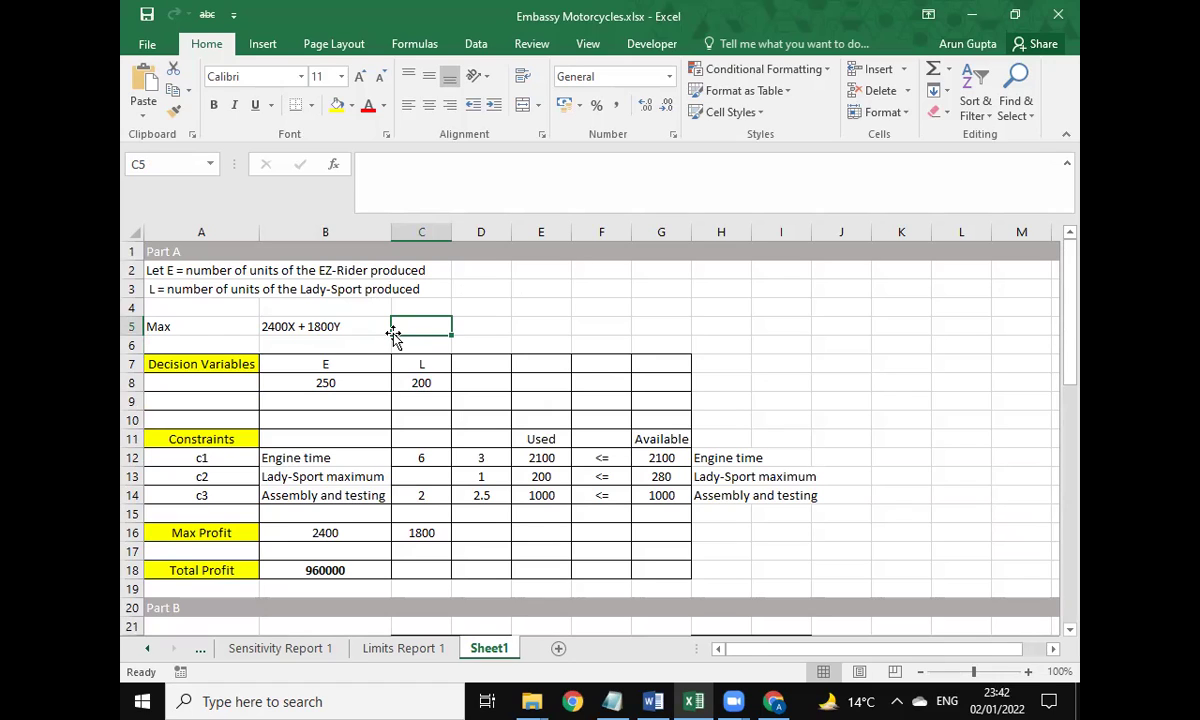
pyautogui.click(328, 338)
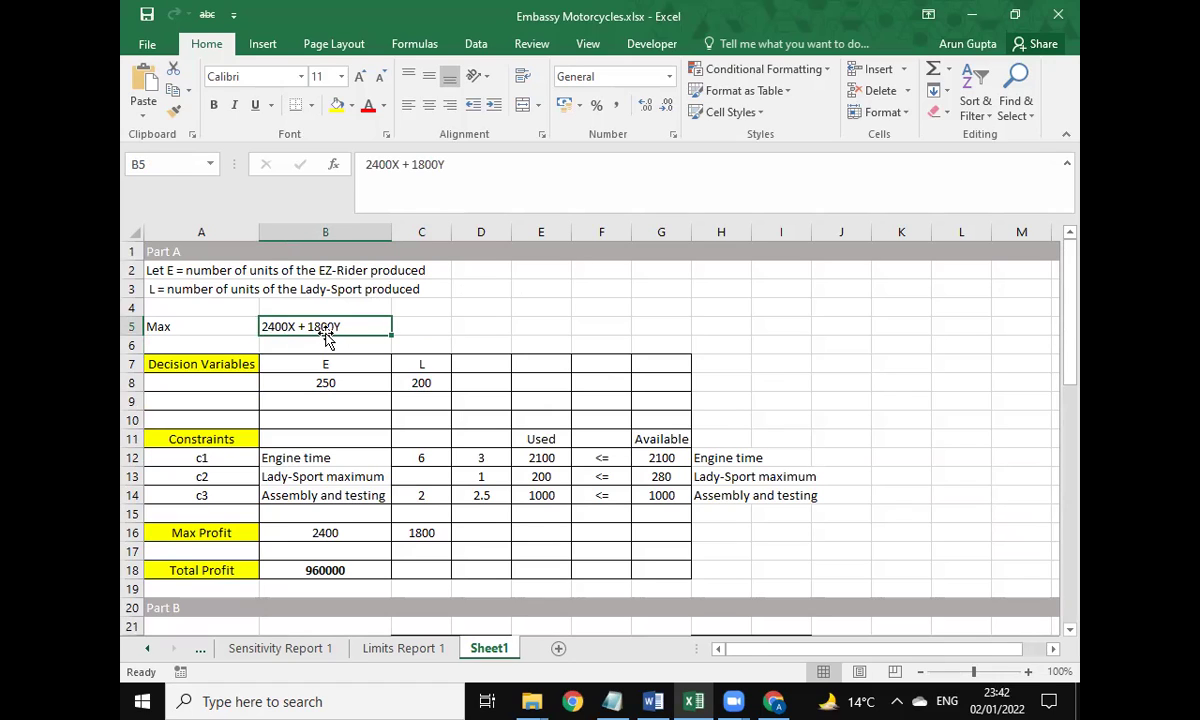
pyautogui.click(437, 368)
pyautogui.click(469, 378)
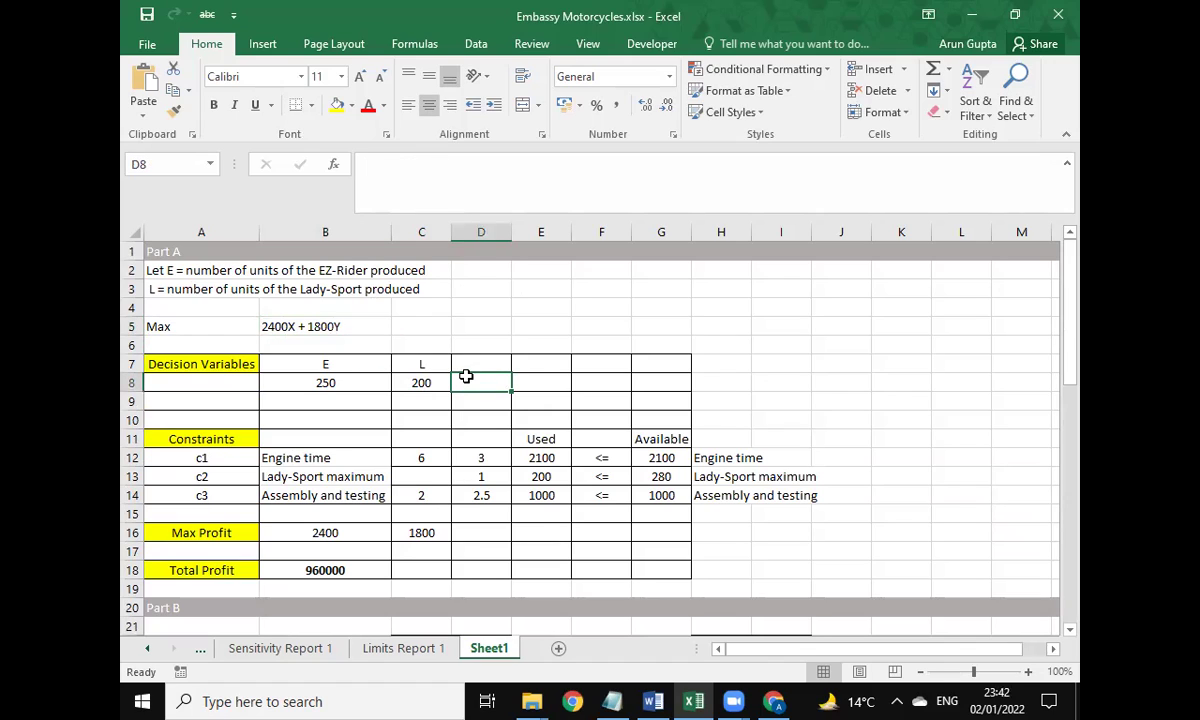